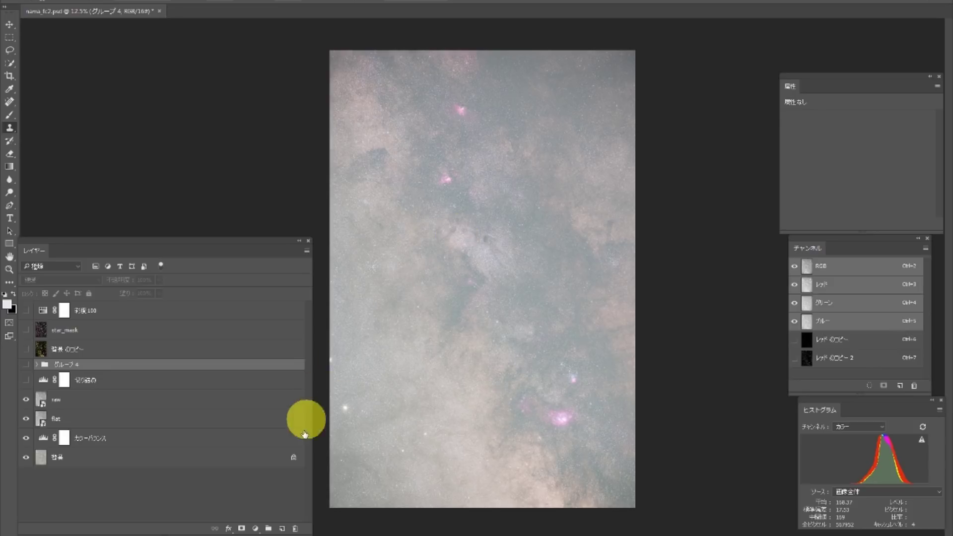
# Step: Switch to Stellarium and zoom in on the red sensor frame over the Sagittarius Milky Way
pyautogui.click(229, 499)
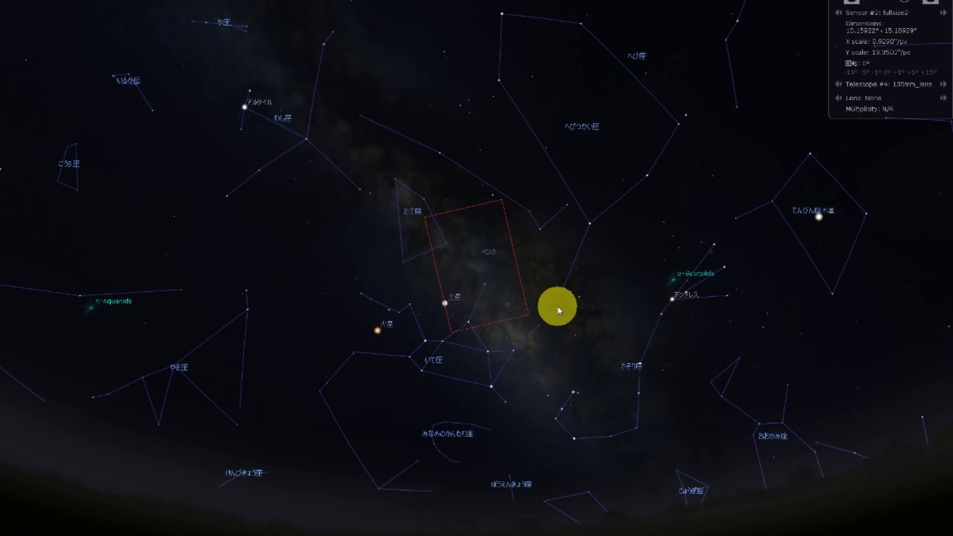
pyautogui.scroll(3, 478, 281)
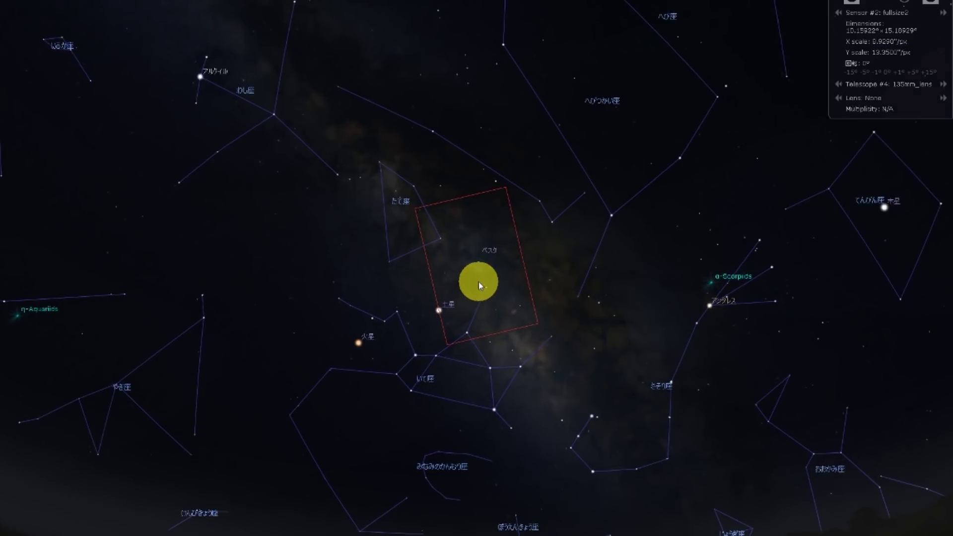
pyautogui.scroll(2, 479, 281)
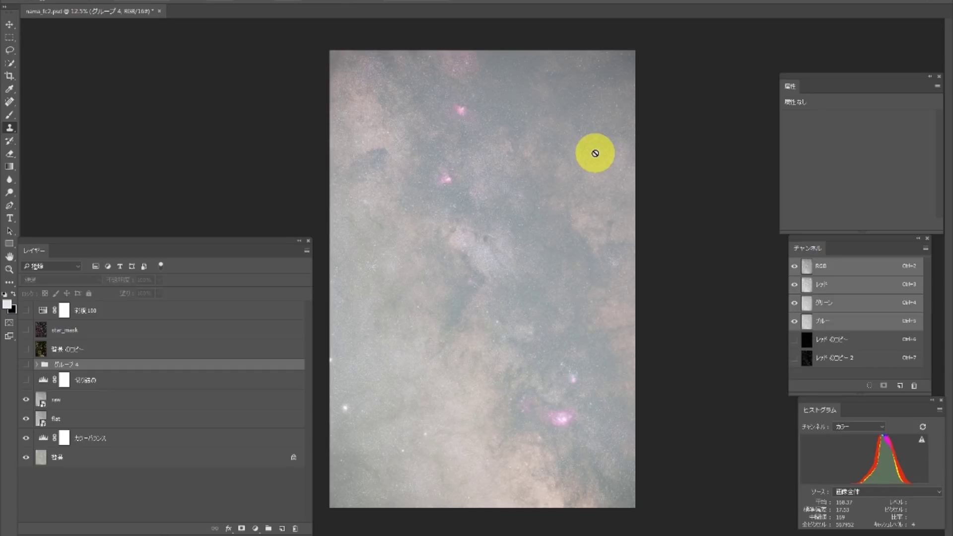
# Step: Set the Levels layer's black input to 128, then toggle it off and on to compare
pyautogui.click(251, 381)
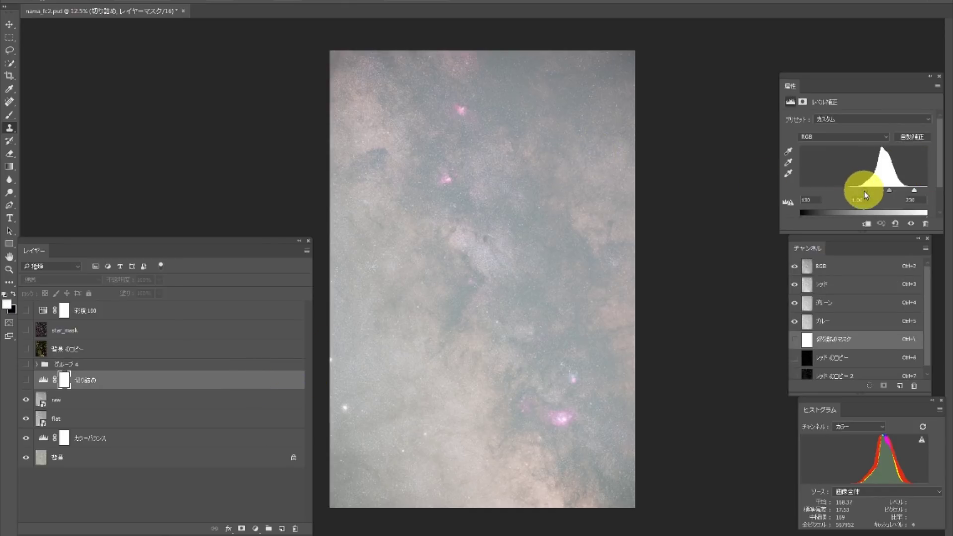
pyautogui.moveTo(863, 193); pyautogui.dragTo(864, 193)
pyautogui.moveTo(863, 192); pyautogui.dragTo(864, 193)
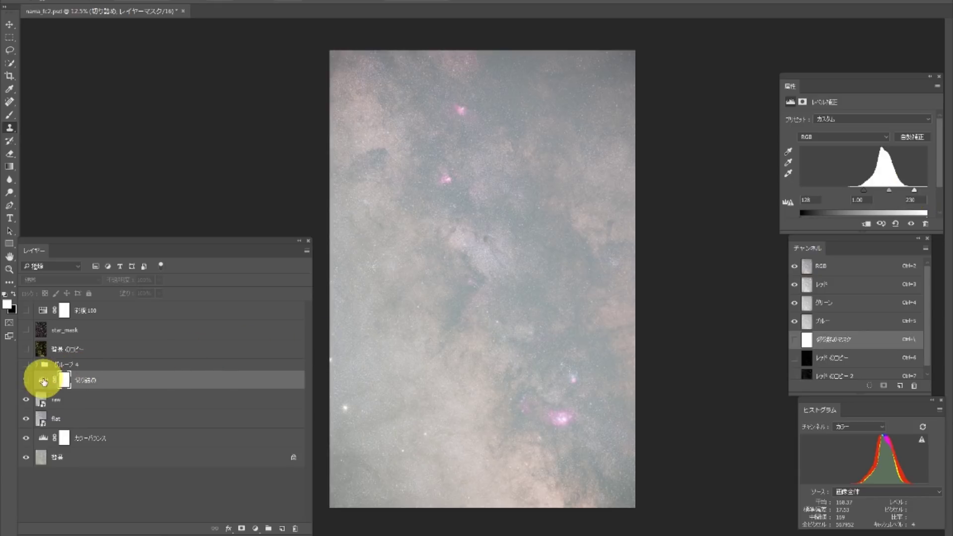
pyautogui.click(25, 381)
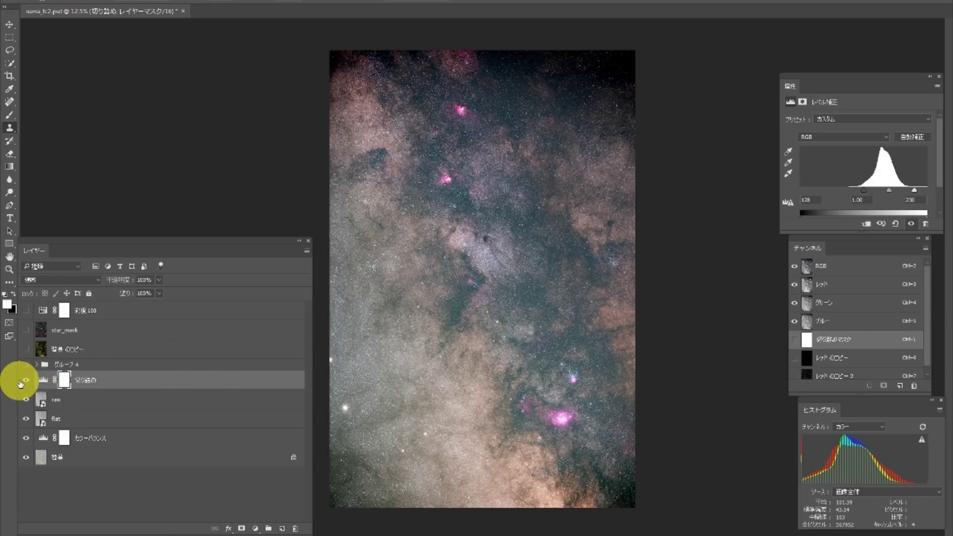
pyautogui.click(24, 381)
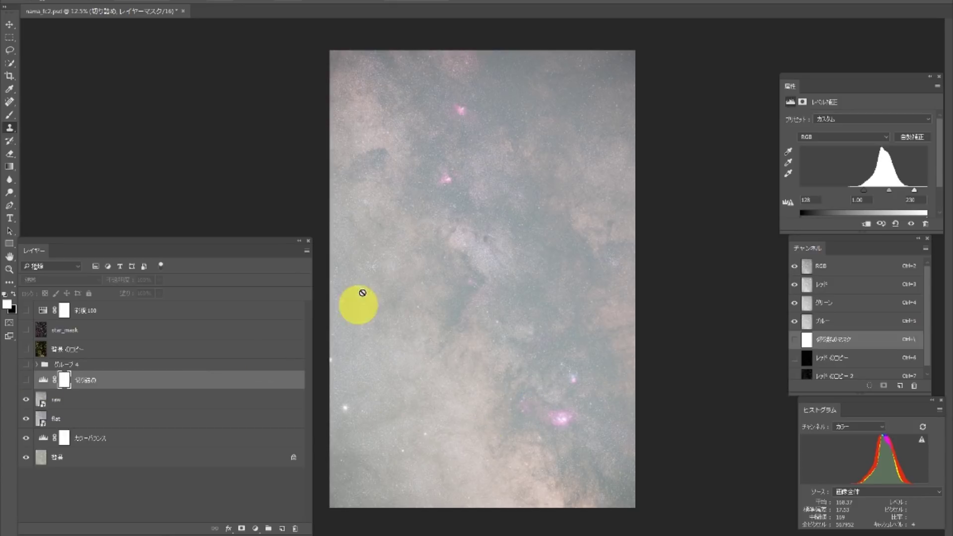
pyautogui.click(26, 381)
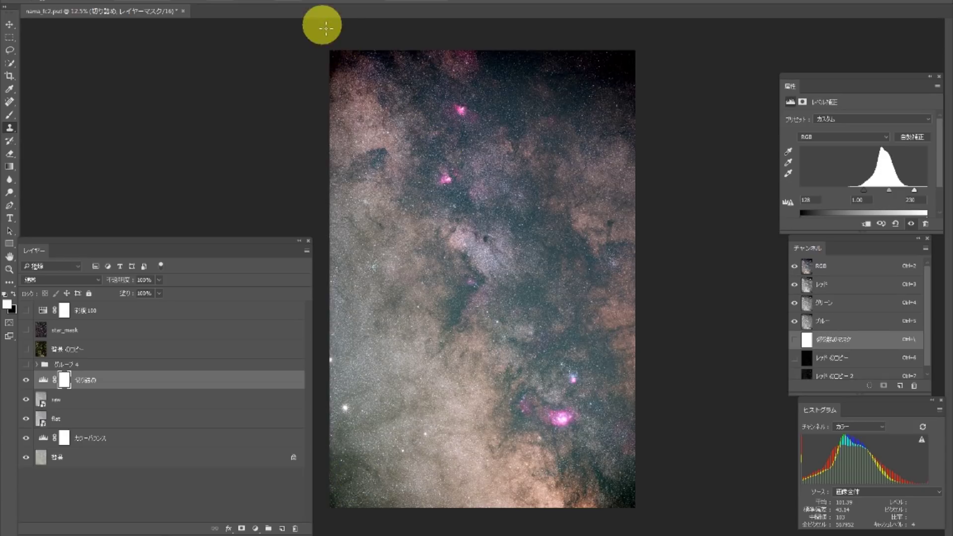
pyautogui.click(310, 2)
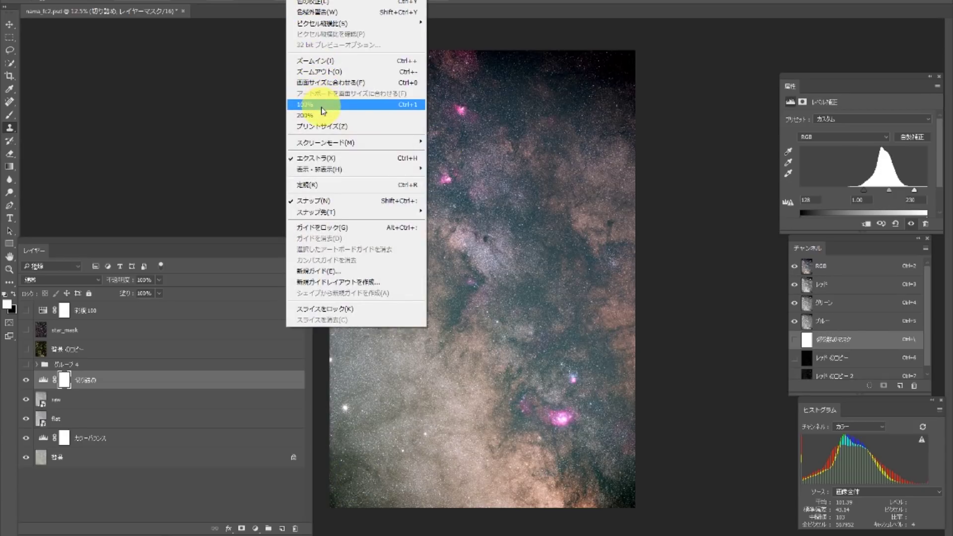
pyautogui.click(315, 104)
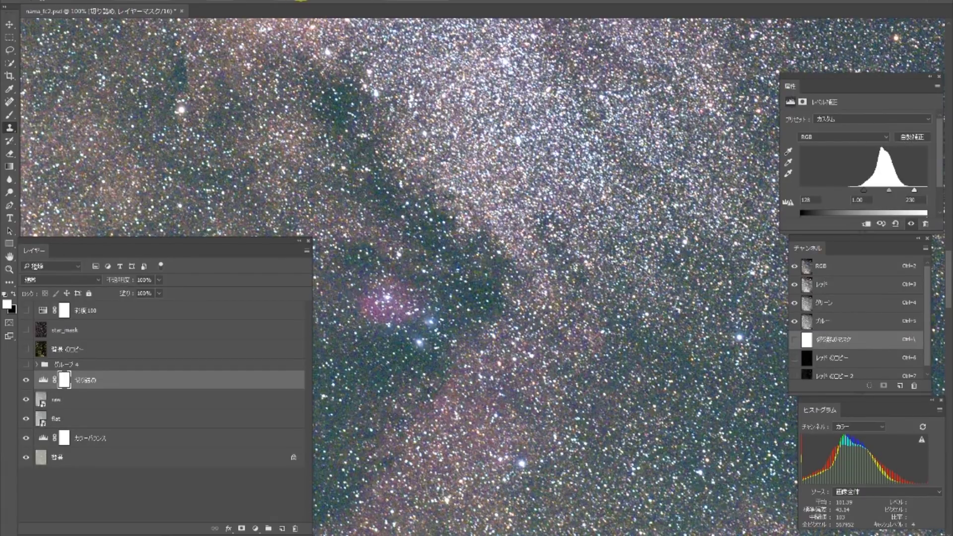
pyautogui.click(310, 2)
pyautogui.click(329, 72)
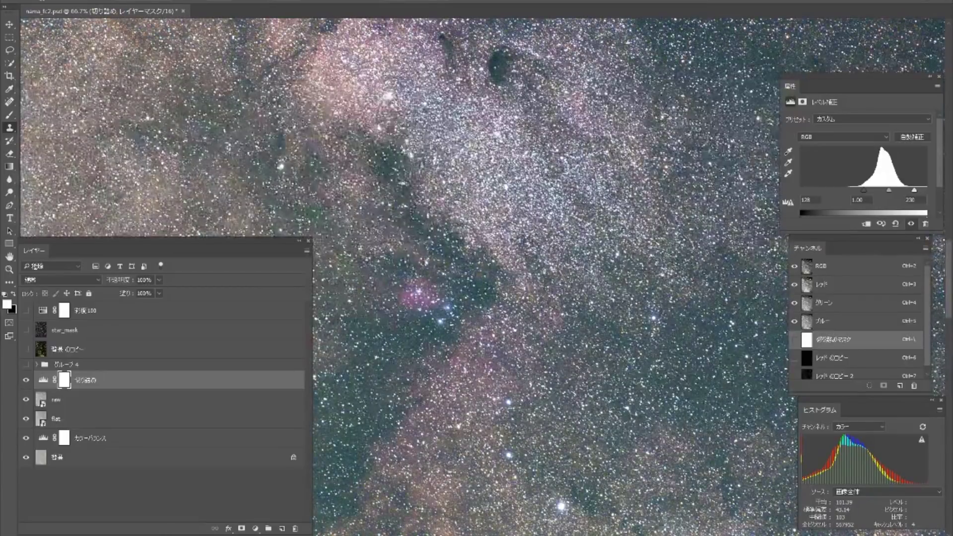
pyautogui.click(310, 2)
pyautogui.click(328, 81)
pyautogui.click(309, 3)
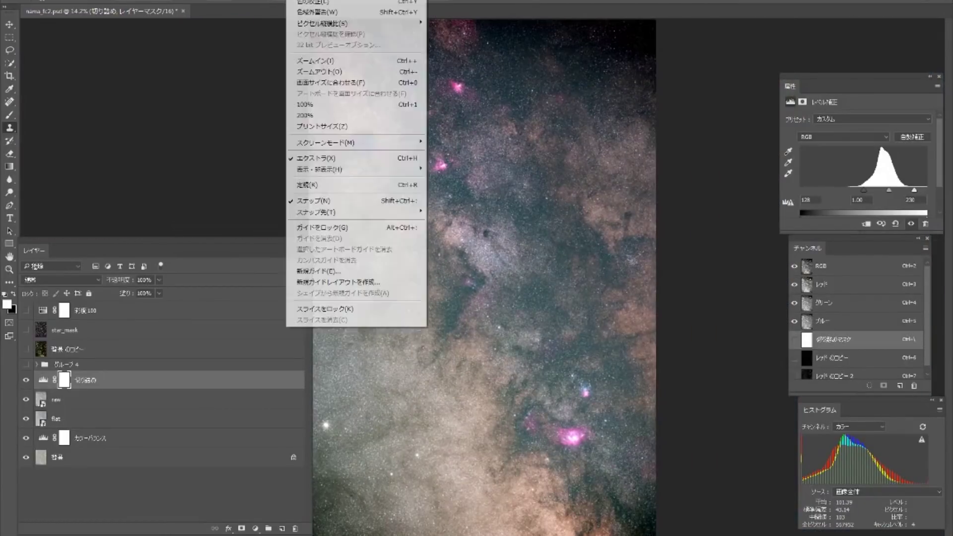
pyautogui.click(326, 73)
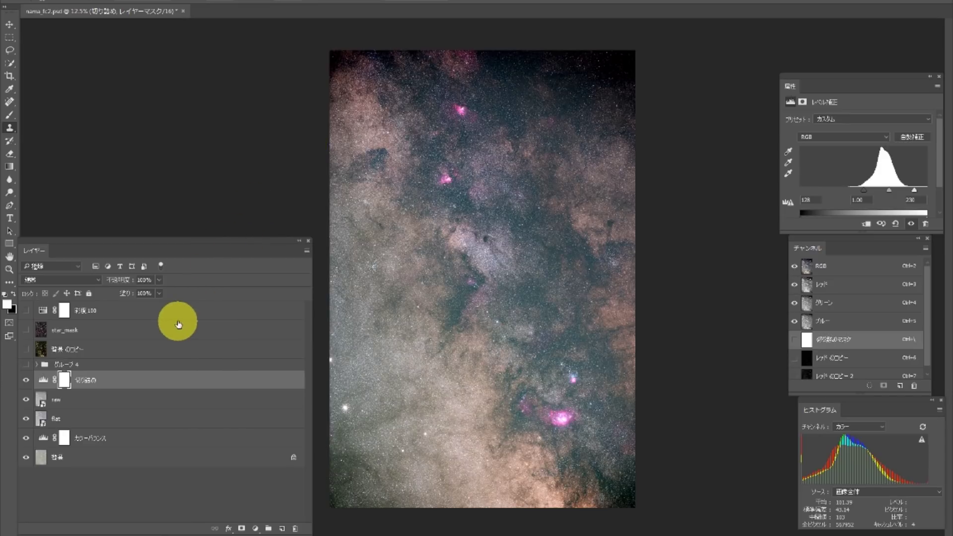
# Step: Hide the raw layer so the flat layer shows beneath the Levels stretch
pyautogui.click(25, 400)
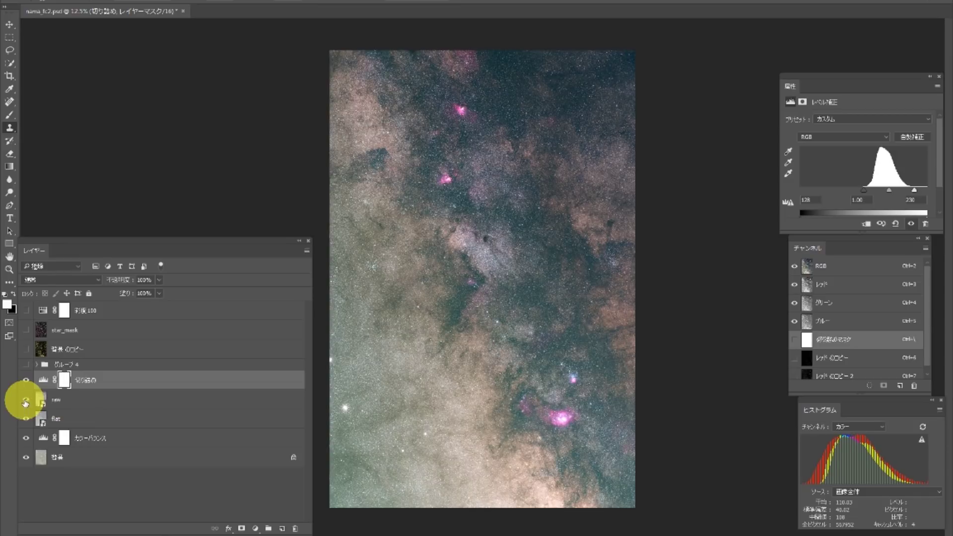
# Step: Briefly re-show, then hide the raw layer, and view the image at 100%
pyautogui.click(26, 403)
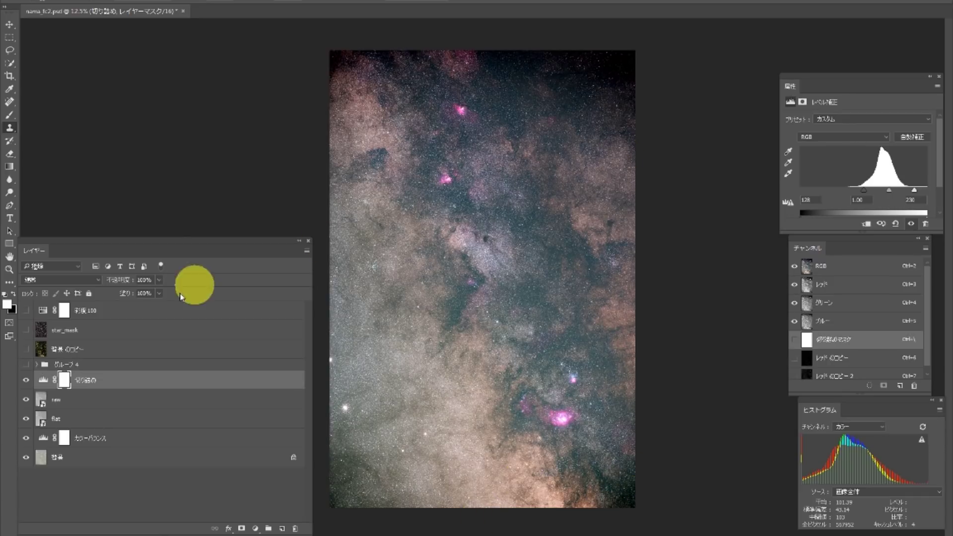
pyautogui.click(25, 399)
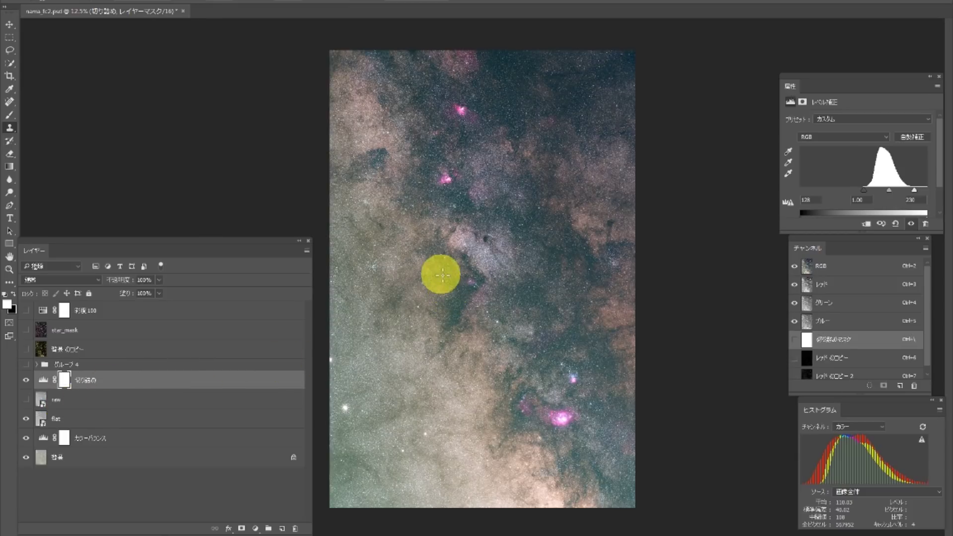
pyautogui.click(336, 1)
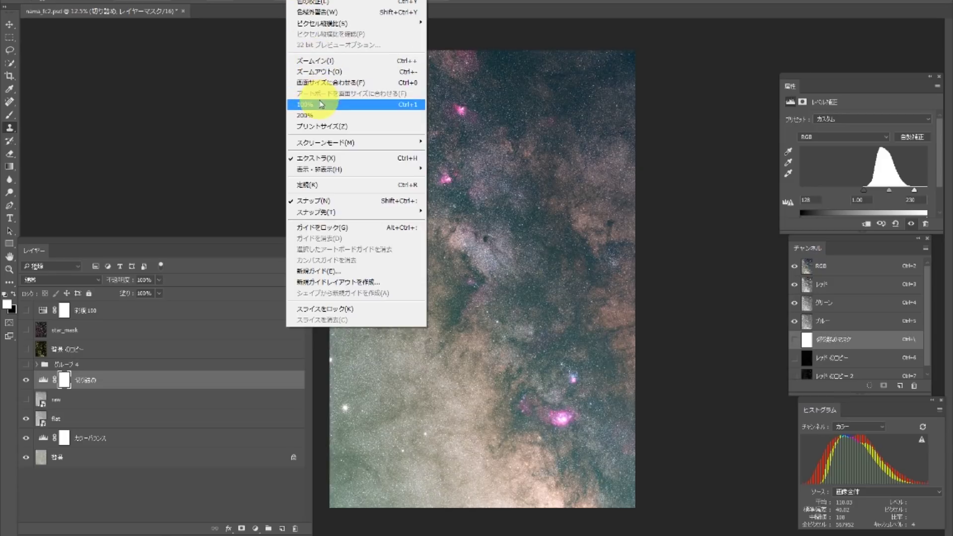
pyautogui.click(319, 105)
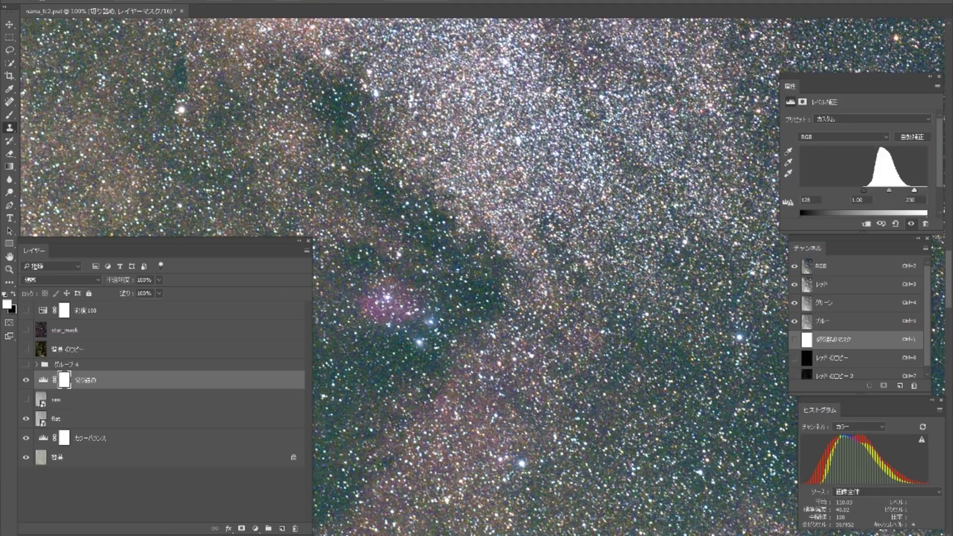
# Step: Fit the image on screen, then zoom out one more step to 12.5%
pyautogui.click(306, 1)
pyautogui.click(323, 83)
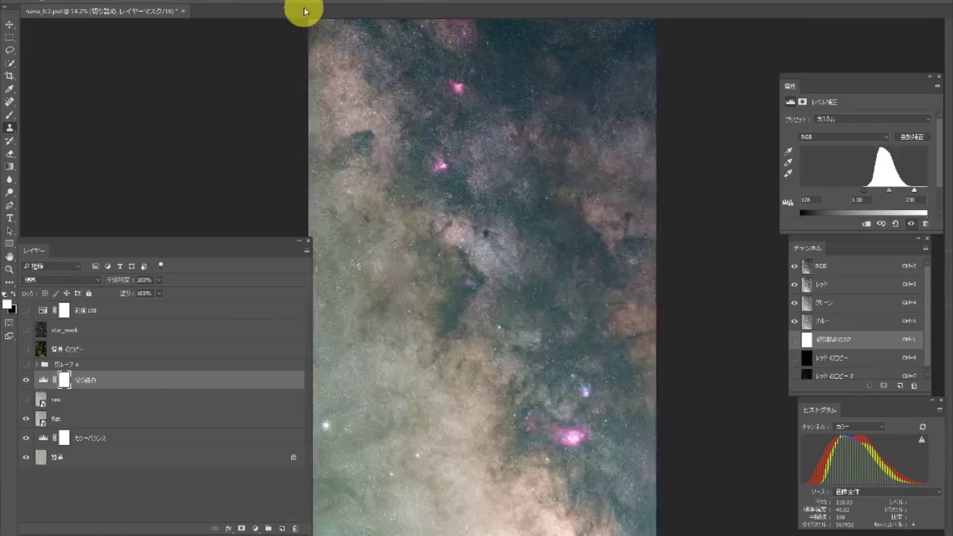
pyautogui.click(297, 2)
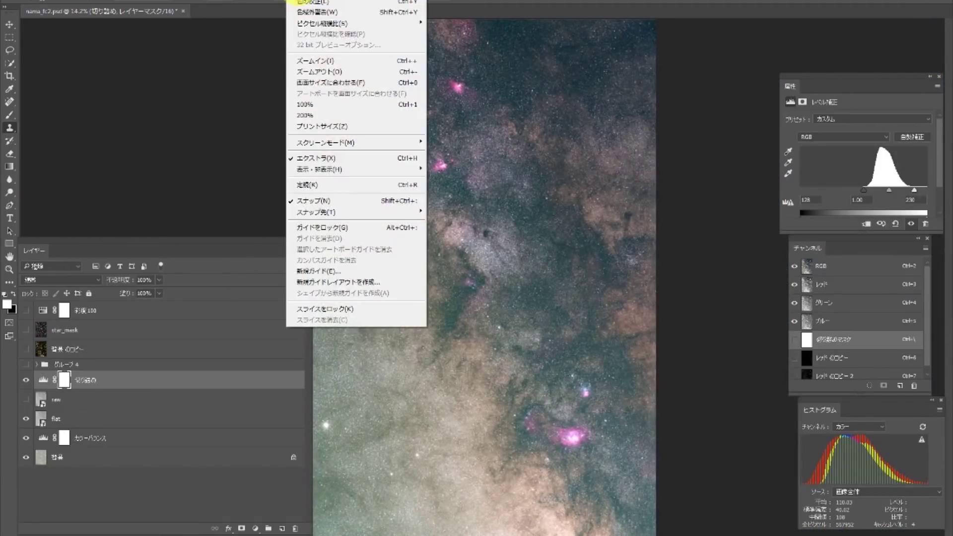
pyautogui.click(332, 72)
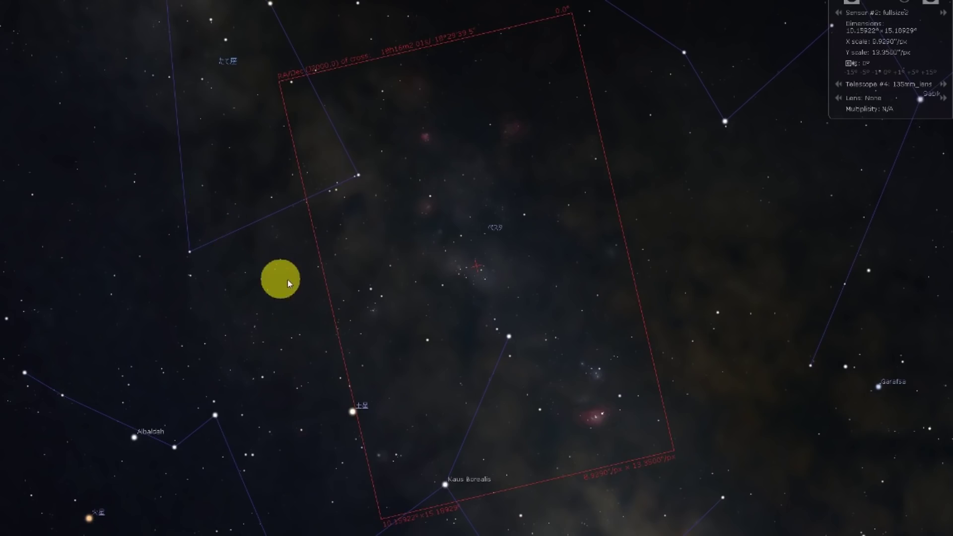
# Step: Zoom out and pan the Stellarium sky to Sagittarius and Scorpius above the southern horizon
pyautogui.scroll(-3, 290, 277)
pyautogui.scroll(-2, 290, 277)
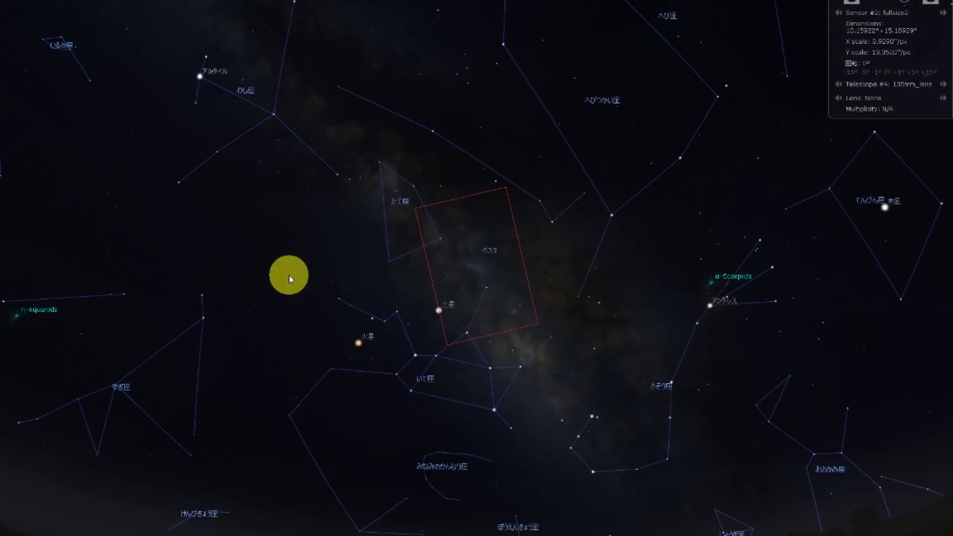
pyautogui.moveTo(255, 197)
pyautogui.mouseDown()
pyautogui.moveTo(354, 247)
pyautogui.moveTo(485, 341)
pyautogui.mouseUp()
pyautogui.moveTo(224, 137)
pyautogui.mouseDown()
pyautogui.moveTo(285, 221)
pyautogui.moveTo(396, 283)
pyautogui.moveTo(381, 289)
pyautogui.mouseUp()
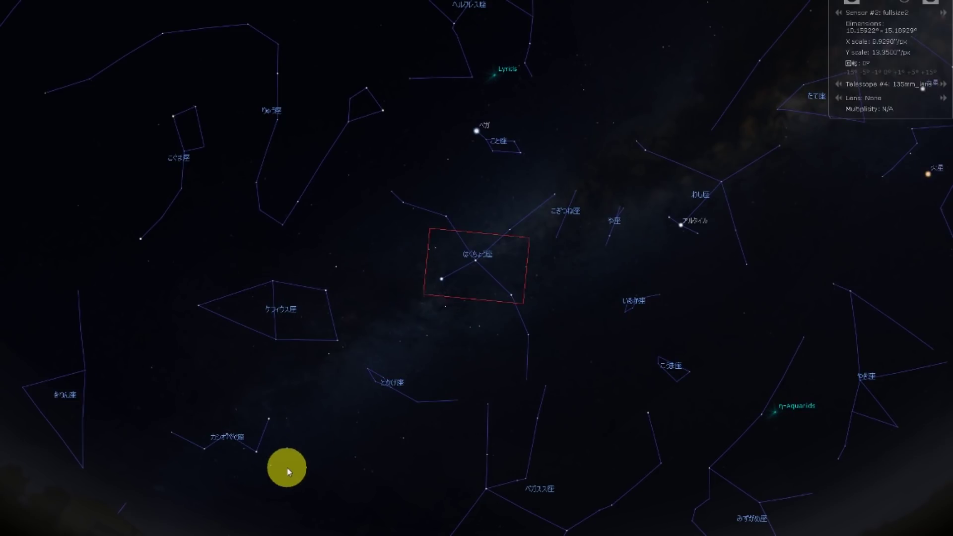
pyautogui.press('8')
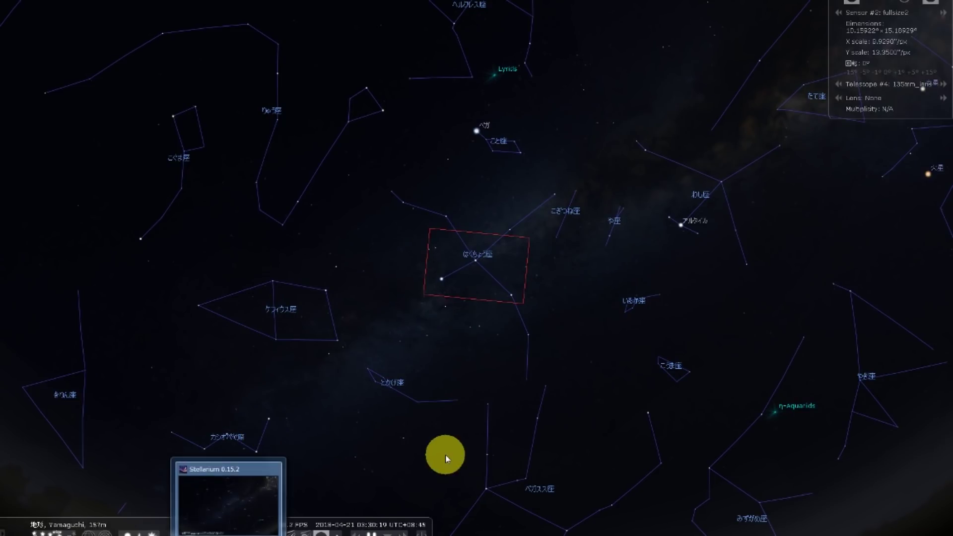
pyautogui.moveTo(453, 346)
pyautogui.mouseDown()
pyautogui.moveTo(306, 380)
pyautogui.moveTo(322, 314)
pyautogui.moveTo(278, 313)
pyautogui.mouseUp()
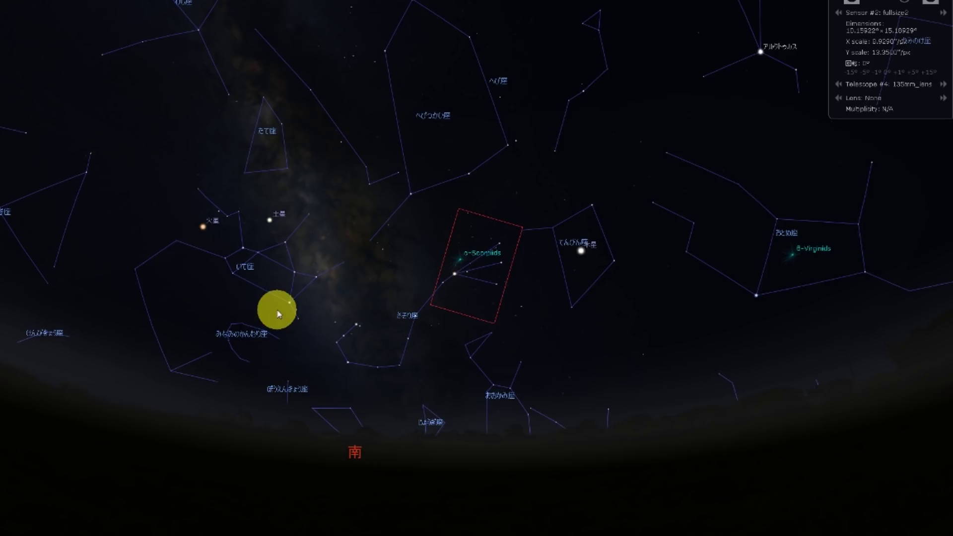
pyautogui.click(214, 527)
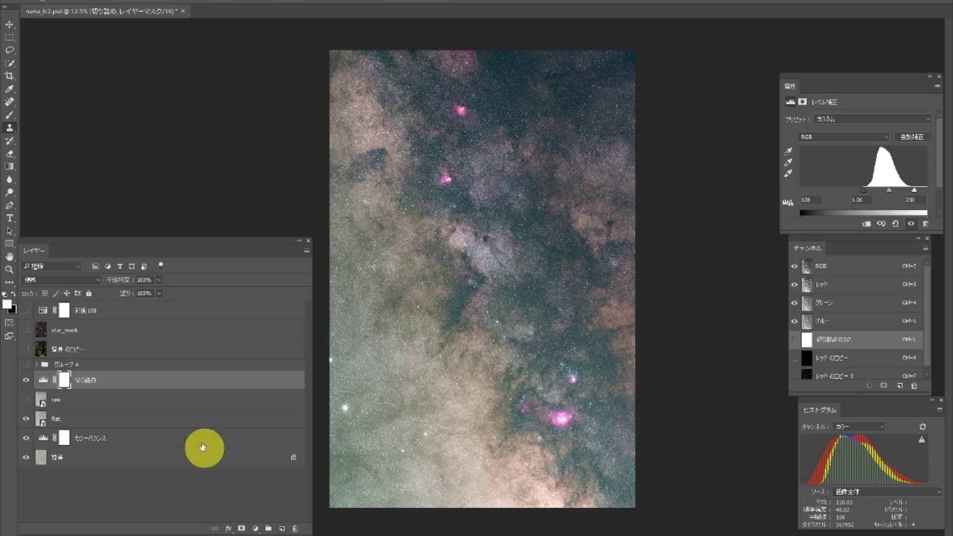
# Step: Select the 'flat' layer to show its smart-object properties
pyautogui.click(191, 421)
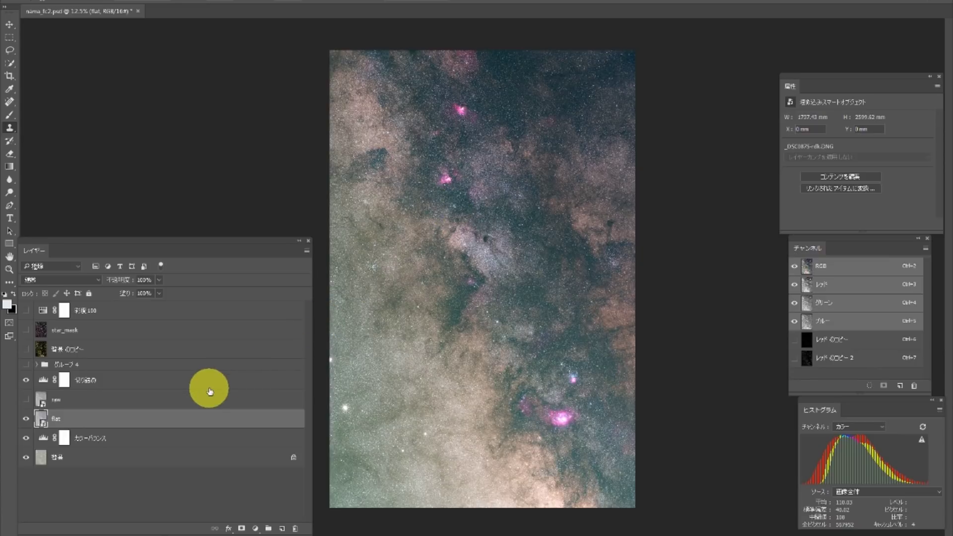
# Step: Toggle the flat layer off and on repeatedly to compare the fitted image
pyautogui.click(26, 422)
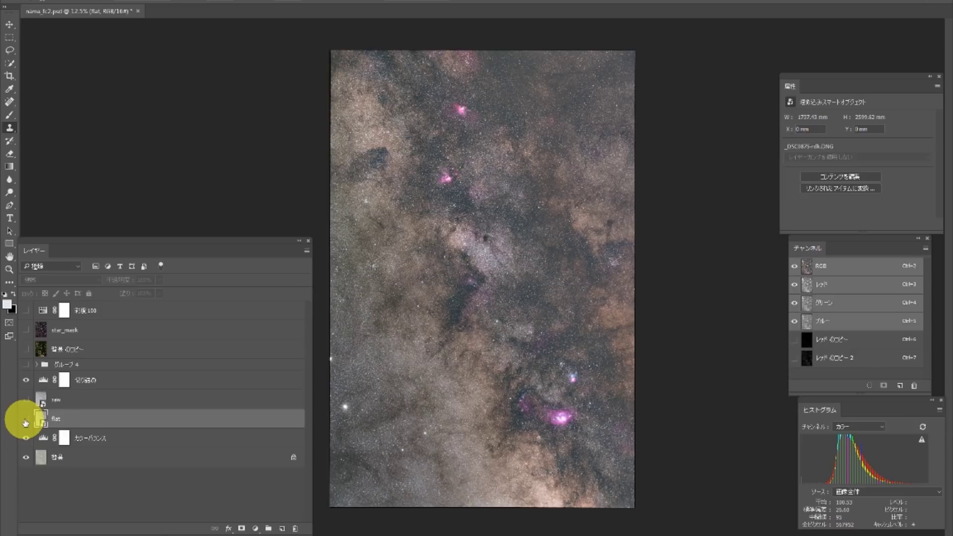
pyautogui.click(26, 420)
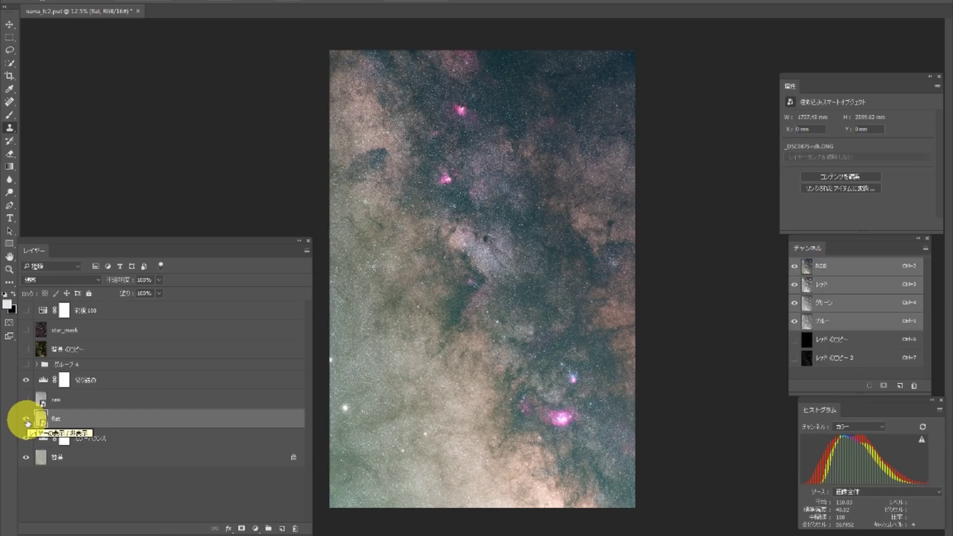
pyautogui.click(26, 421)
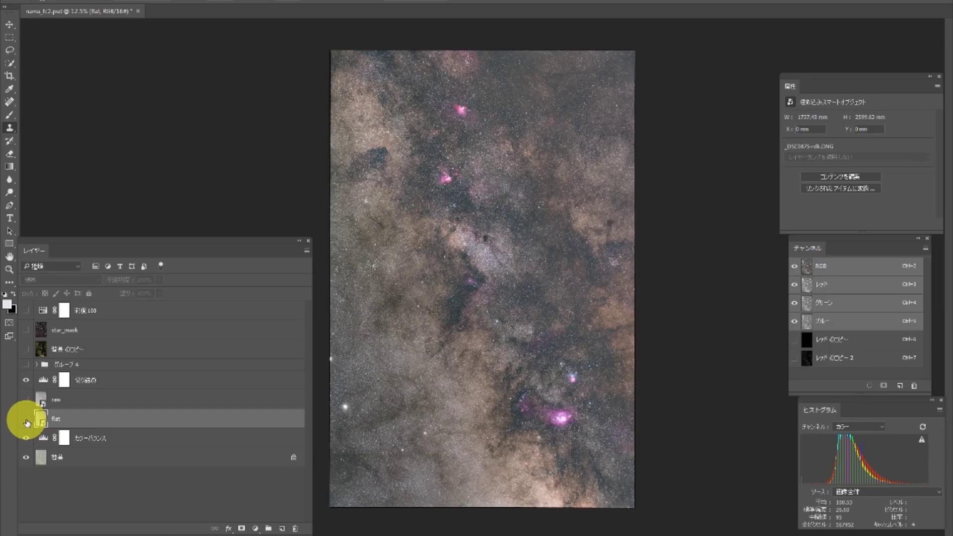
pyautogui.click(27, 422)
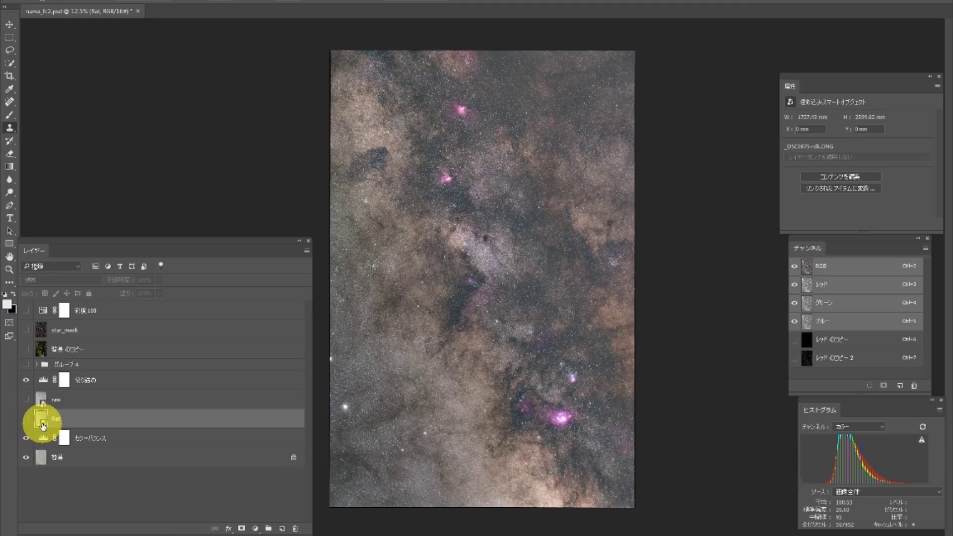
# Step: View at 100% and compare the image with and without the flat layer up close
pyautogui.click(300, 1)
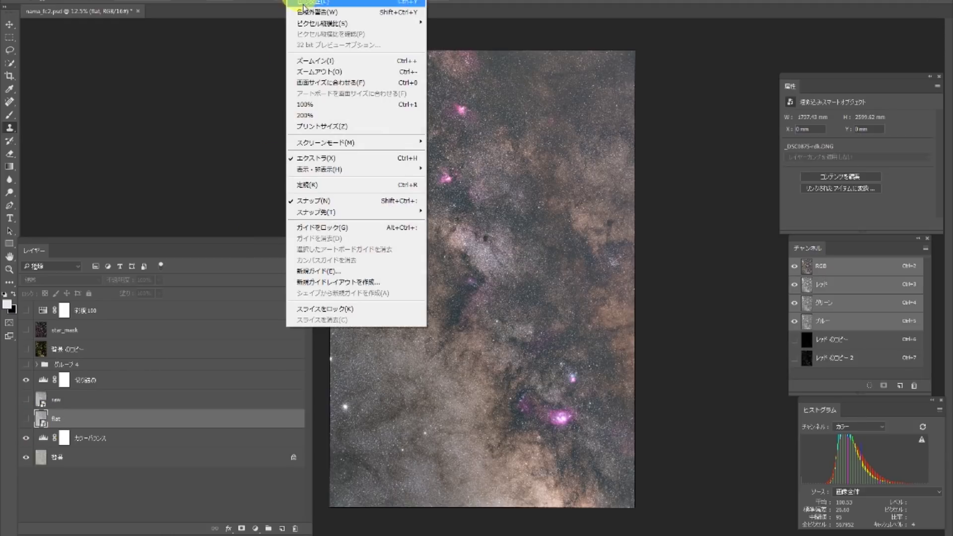
pyautogui.click(327, 103)
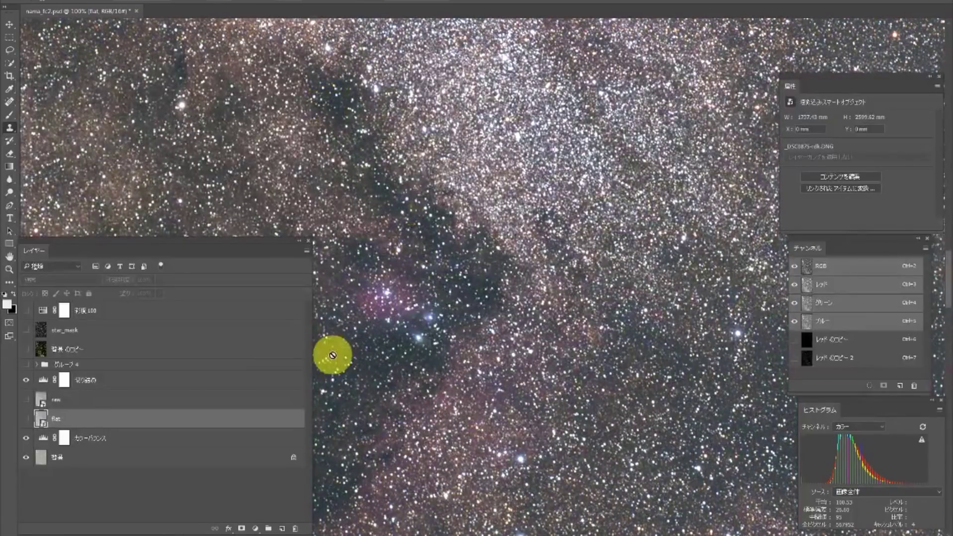
pyautogui.click(27, 419)
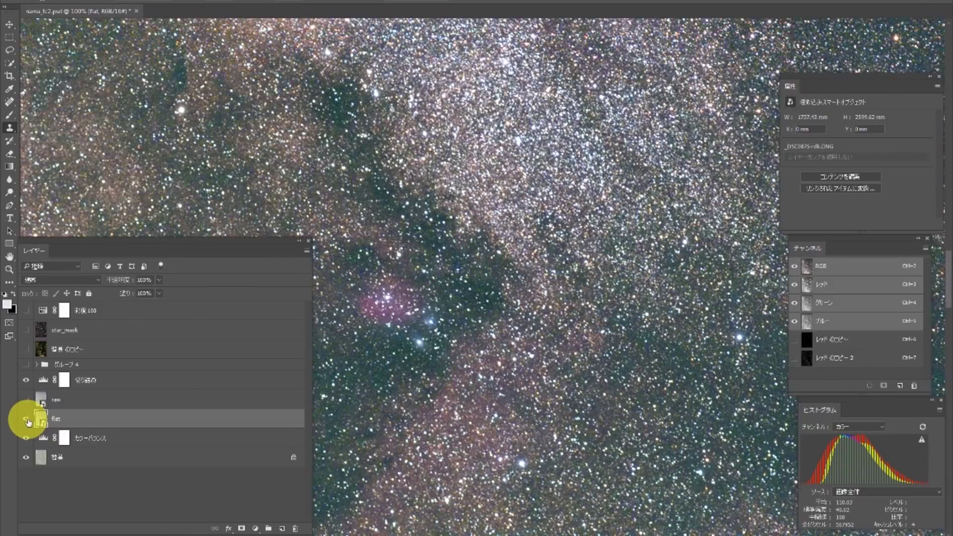
pyautogui.click(27, 420)
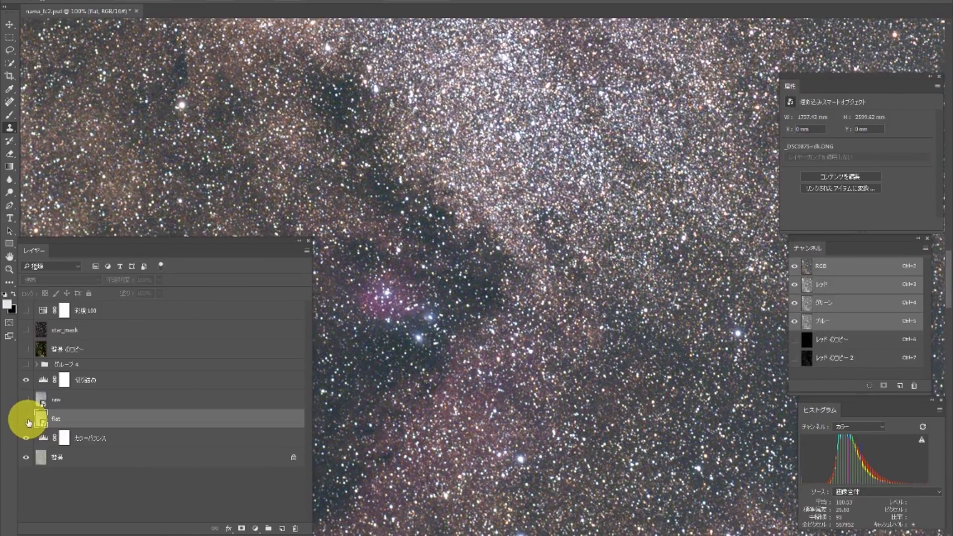
pyautogui.click(298, 1)
# Step: Fit the image on screen and show the 切り詰め Levels settings (128 / 1.00 / 230)
pyautogui.click(324, 81)
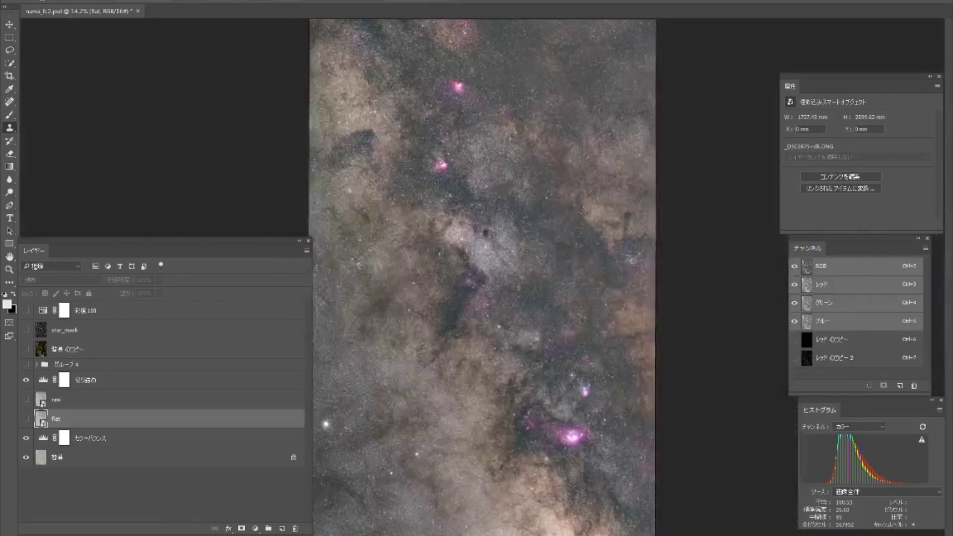
pyautogui.click(298, 1)
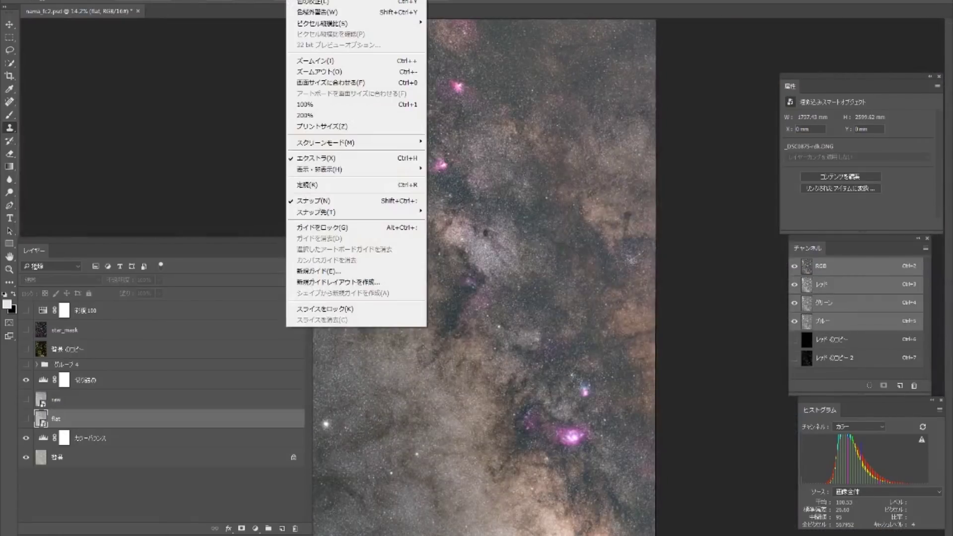
pyautogui.click(320, 75)
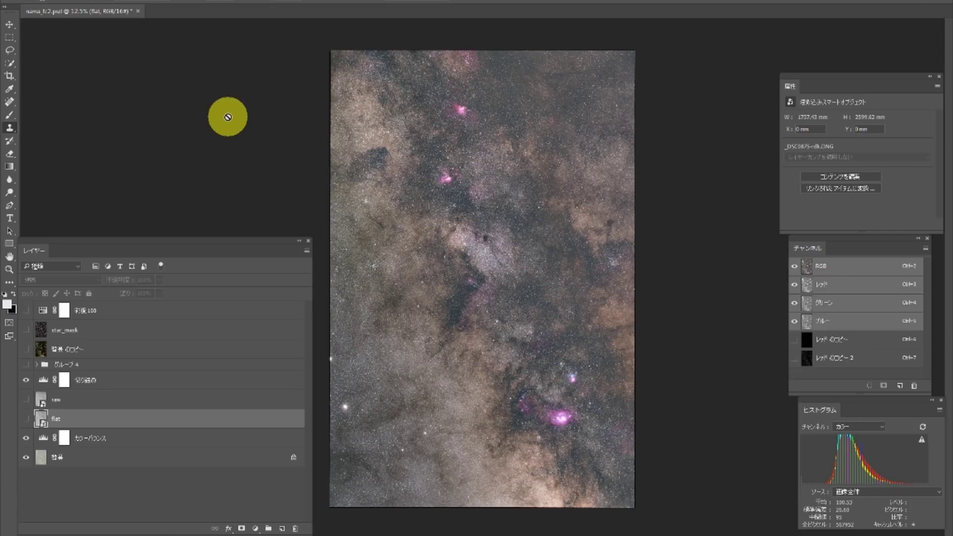
pyautogui.click(144, 380)
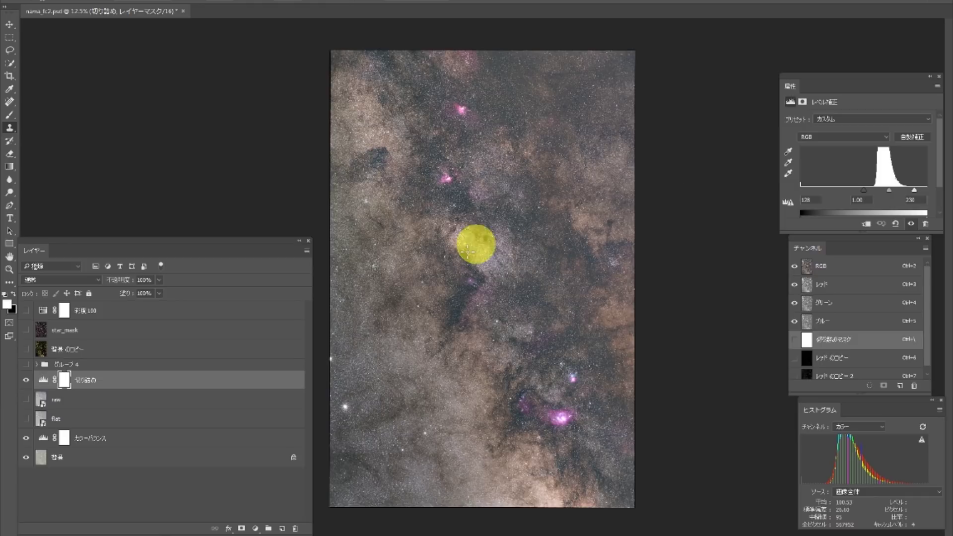
# Step: Toggle 切り詰め, カラーバランス and グループ 4 visibility, ending with 切り詰め and カラーバランス hidden
pyautogui.click(25, 380)
pyautogui.click(25, 439)
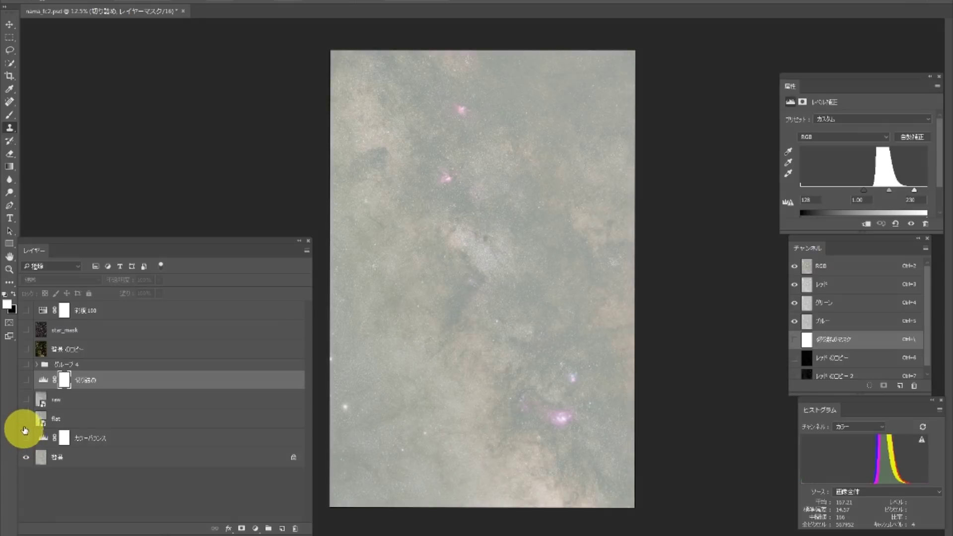
pyautogui.click(26, 364)
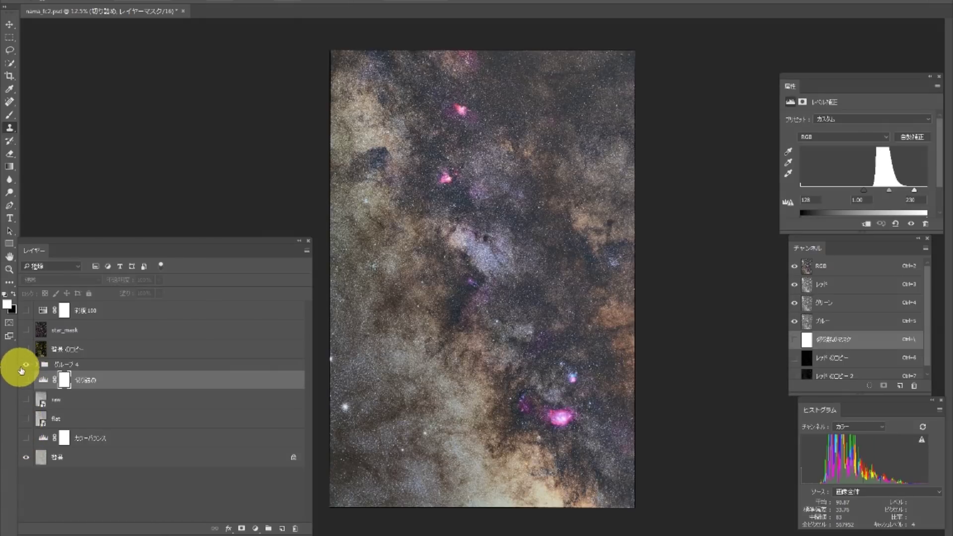
pyautogui.click(26, 365)
pyautogui.click(26, 400)
pyautogui.click(25, 438)
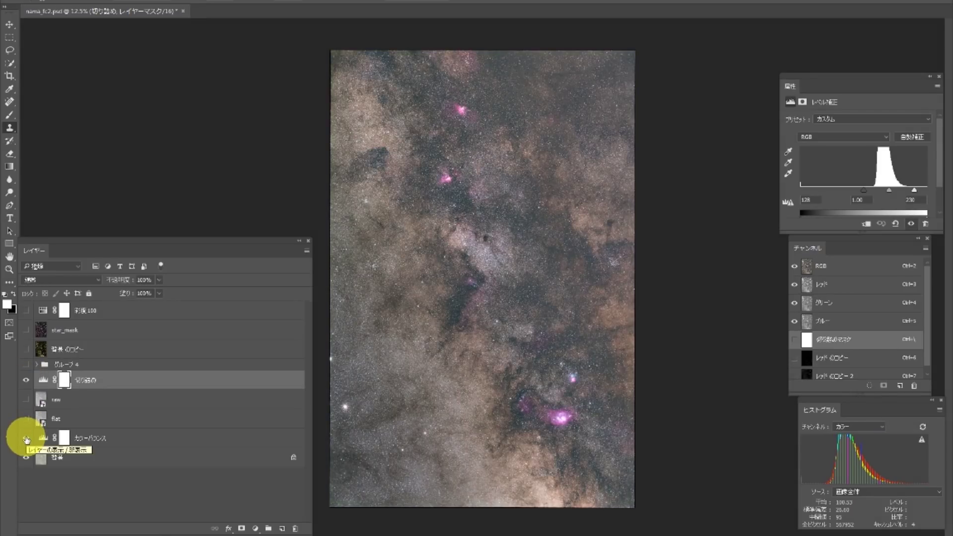
pyautogui.click(26, 438)
pyautogui.click(26, 380)
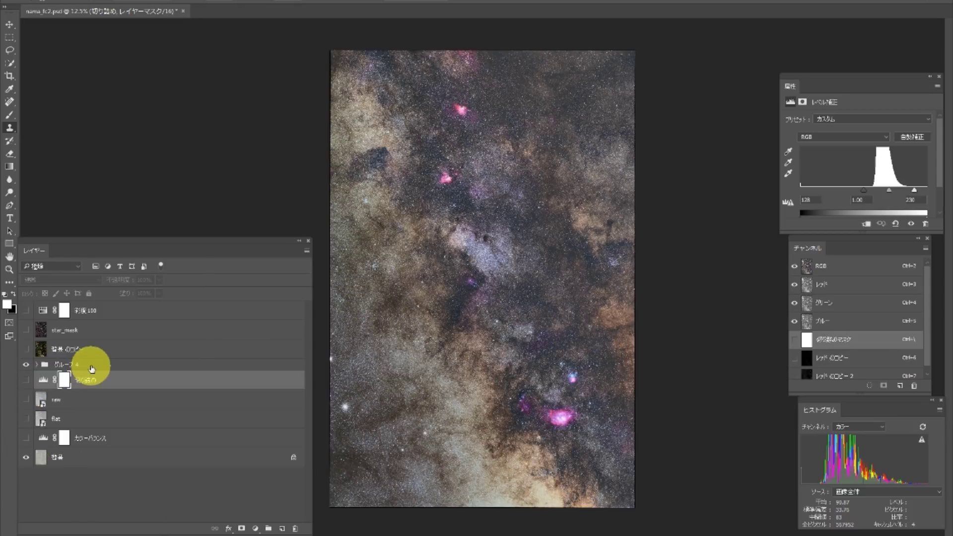
pyautogui.click(39, 366)
pyautogui.click(37, 366)
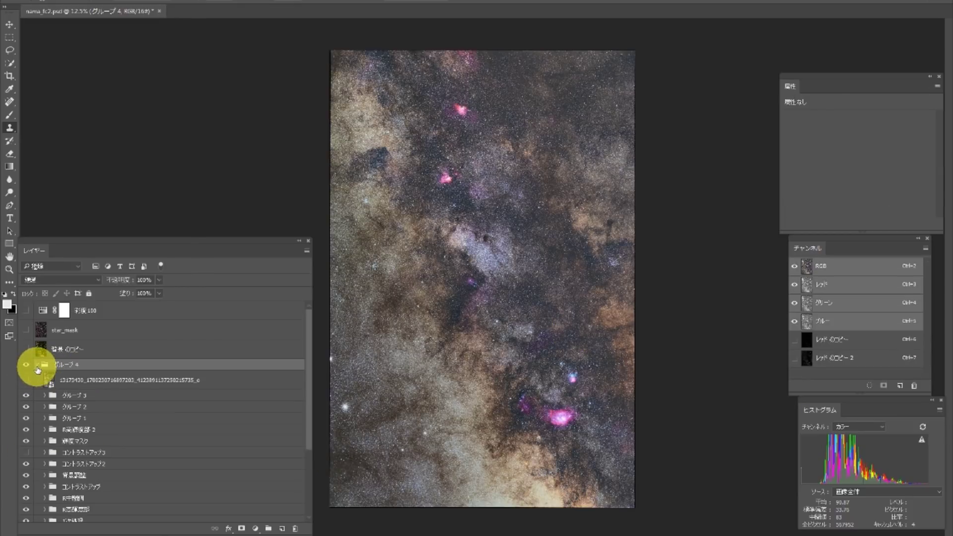
pyautogui.moveTo(309, 365); pyautogui.dragTo(310, 385)
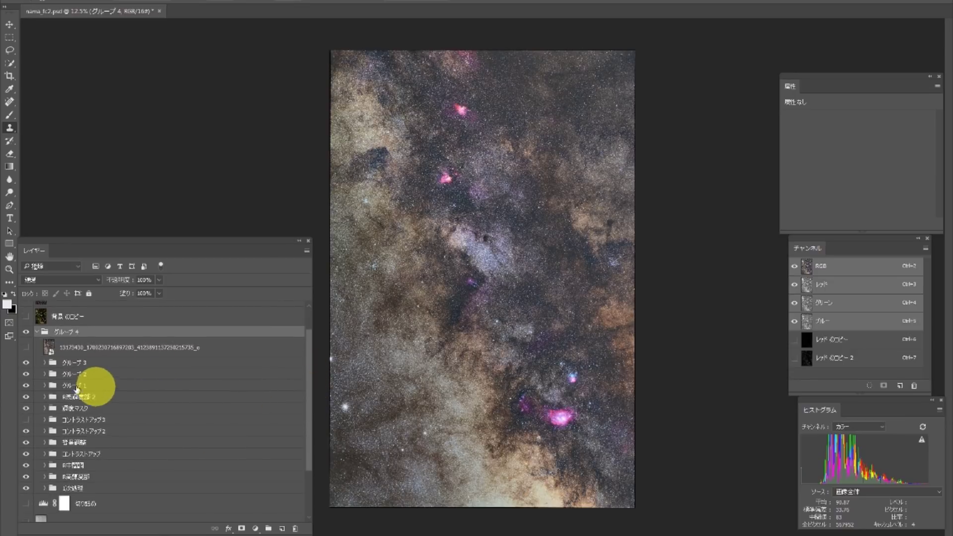
pyautogui.click(45, 364)
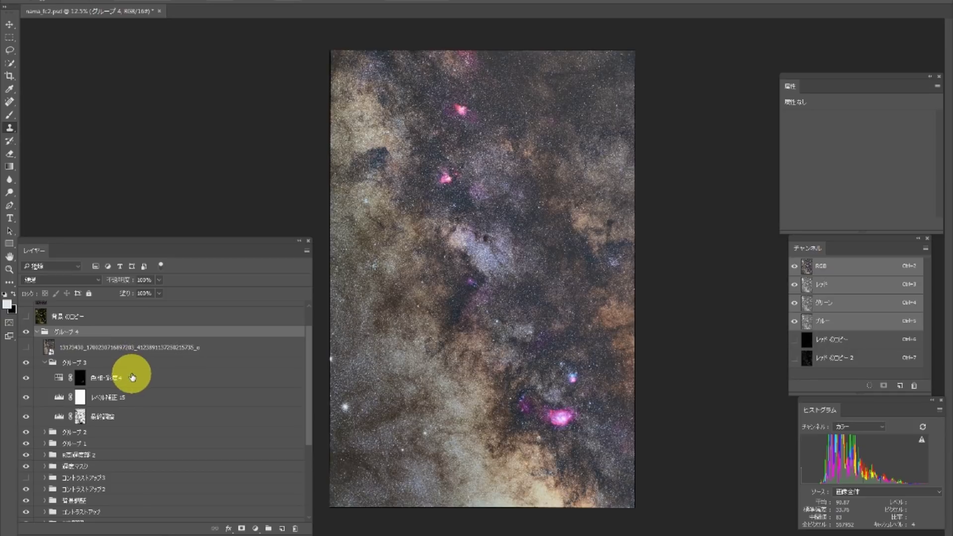
pyautogui.click(45, 363)
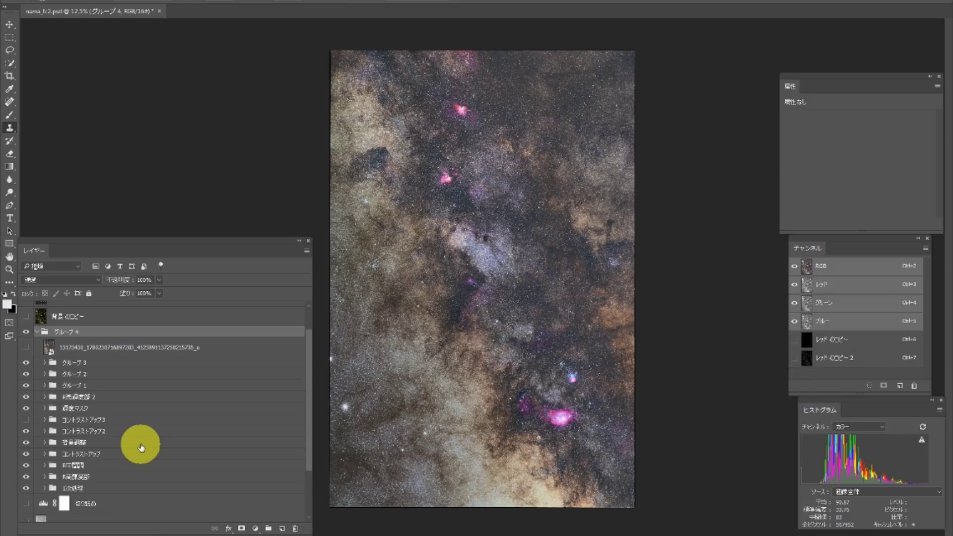
pyautogui.click(37, 331)
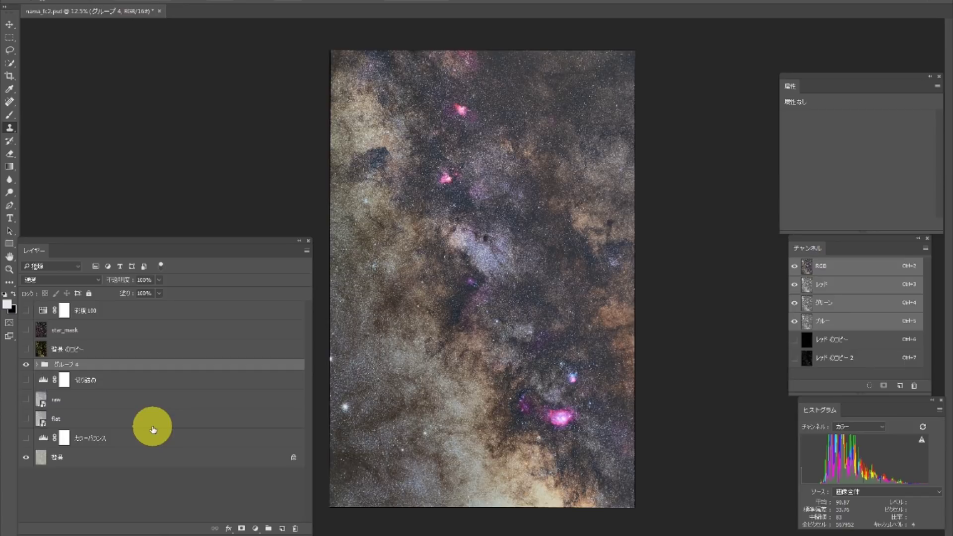
# Step: Hide グループ 4 and turn the カラーバランス and 切り詰め layers back on
pyautogui.click(26, 365)
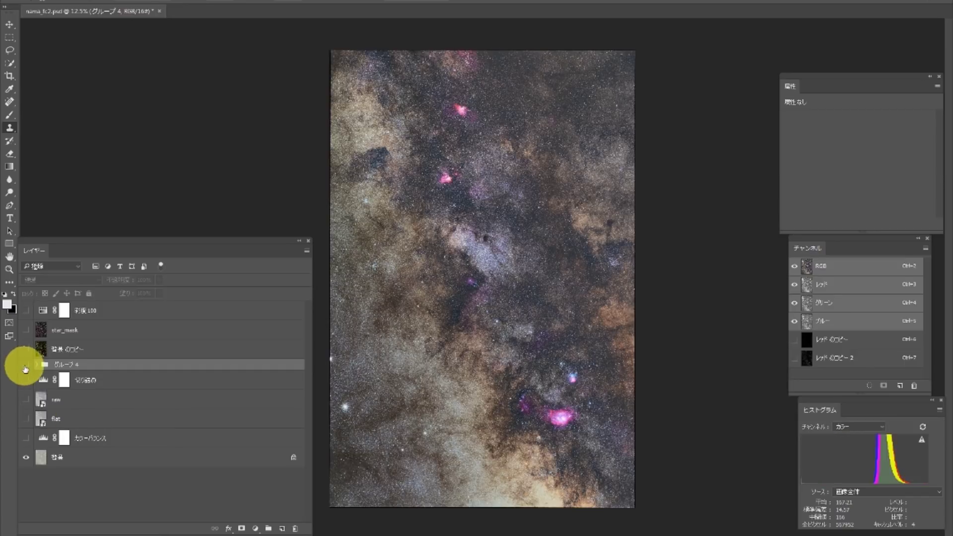
pyautogui.click(26, 438)
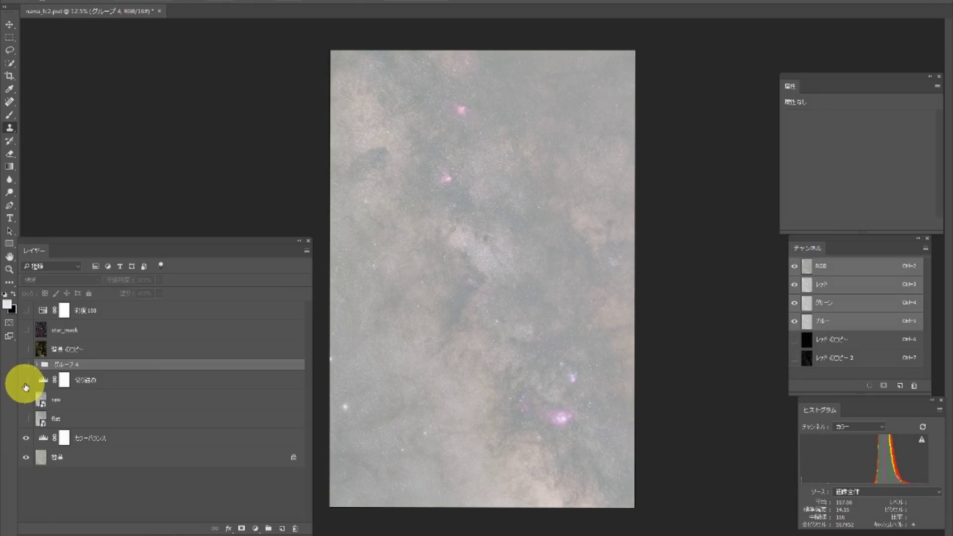
pyautogui.click(25, 381)
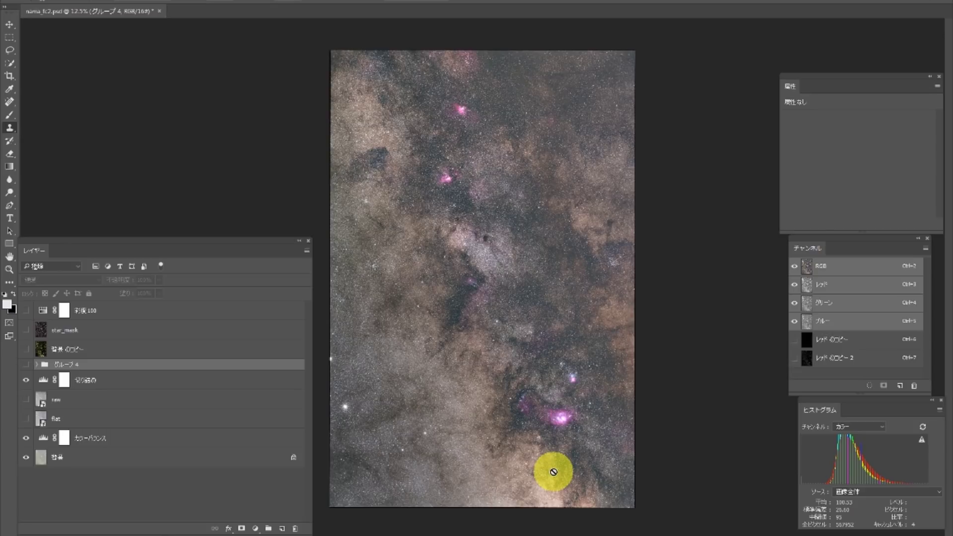
# Step: Hide the Color Balance layer and show Group 4 instead, darkening the Milky Way and adding contrast and colour
pyautogui.click(25, 438)
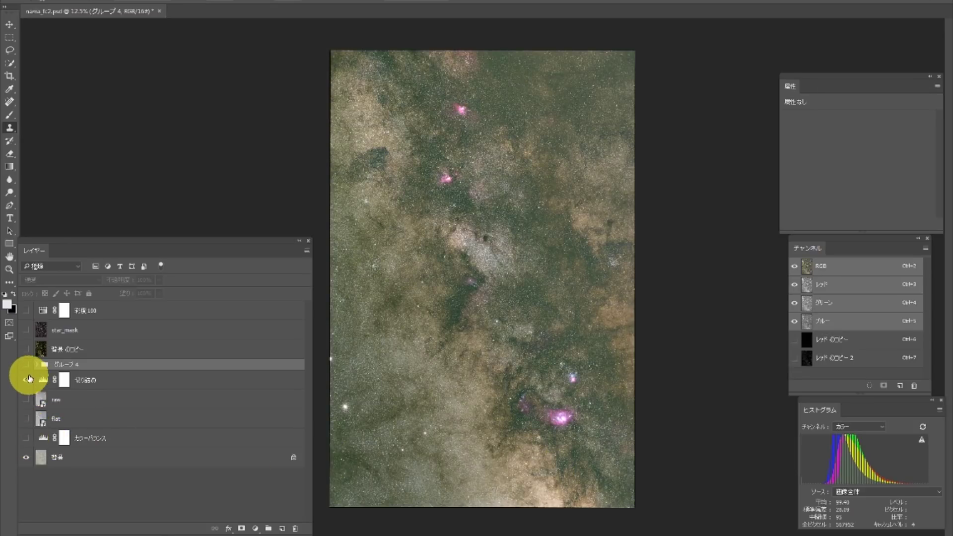
pyautogui.click(26, 365)
pyautogui.click(26, 379)
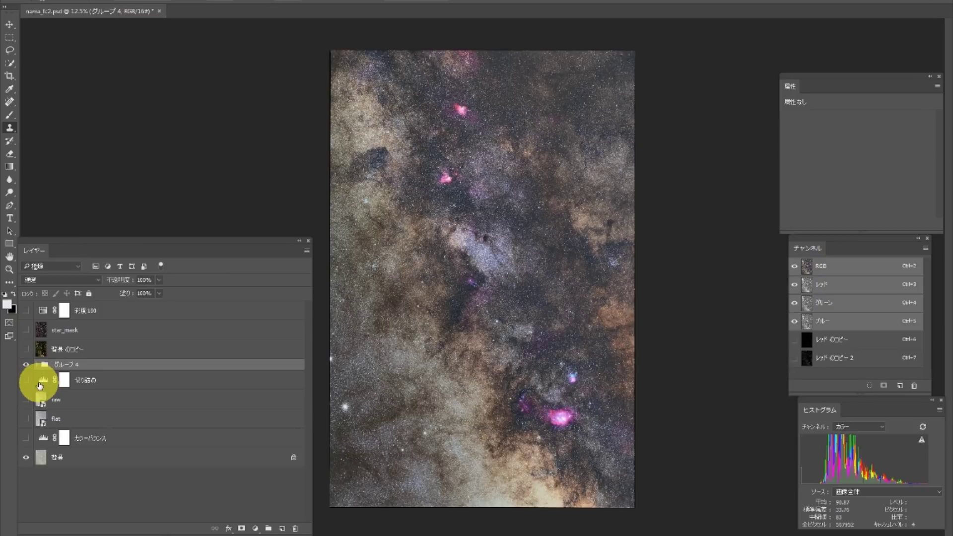